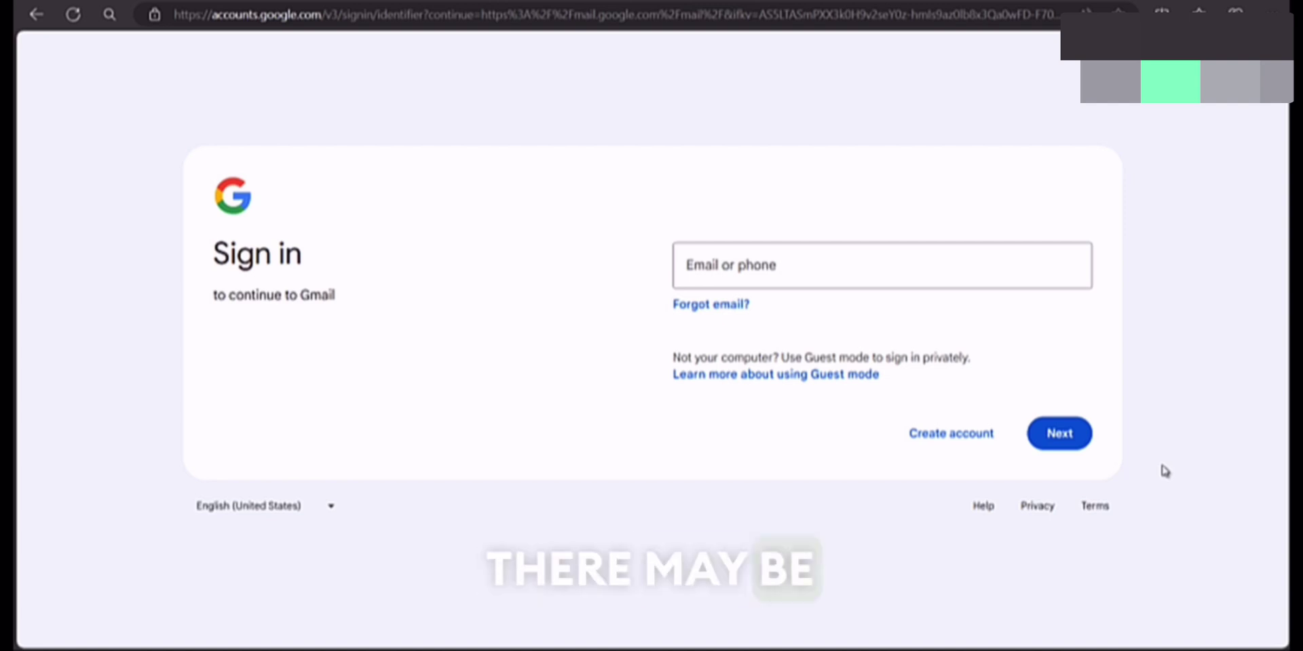
Step: Focus the email or phone field and dismiss the saved-email suggestions
click(785, 258)
click(582, 289)
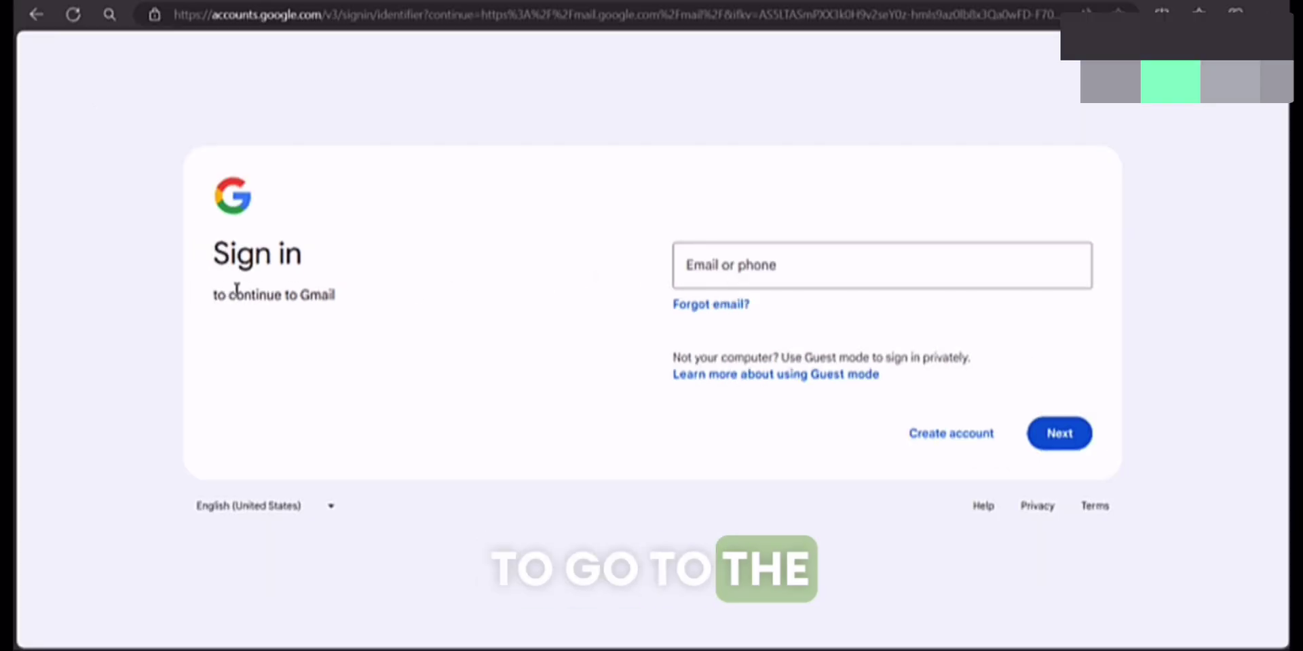
click(746, 271)
click(479, 226)
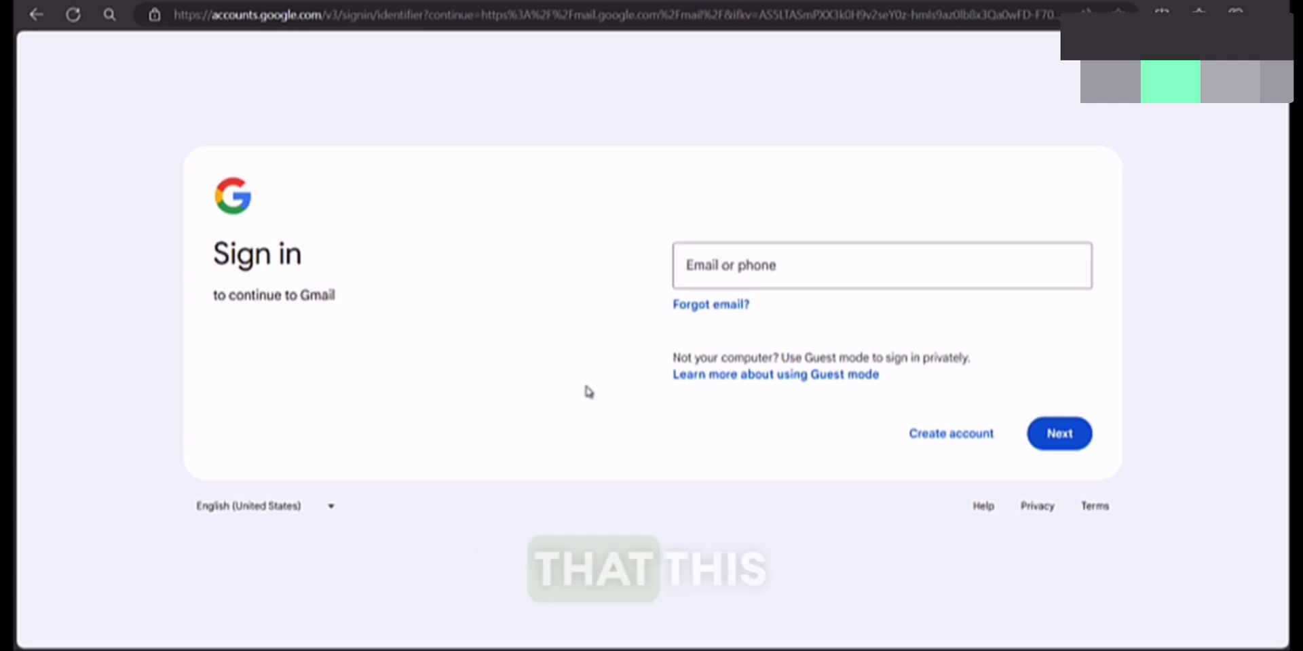
click(800, 271)
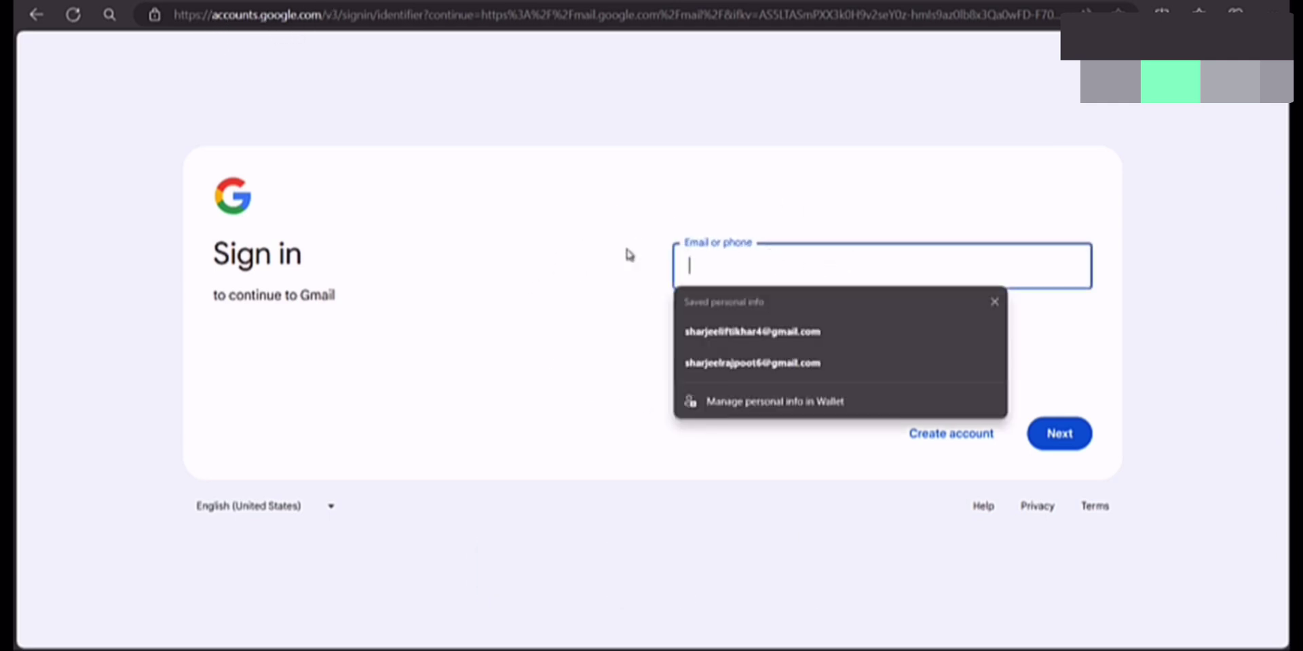
click(530, 247)
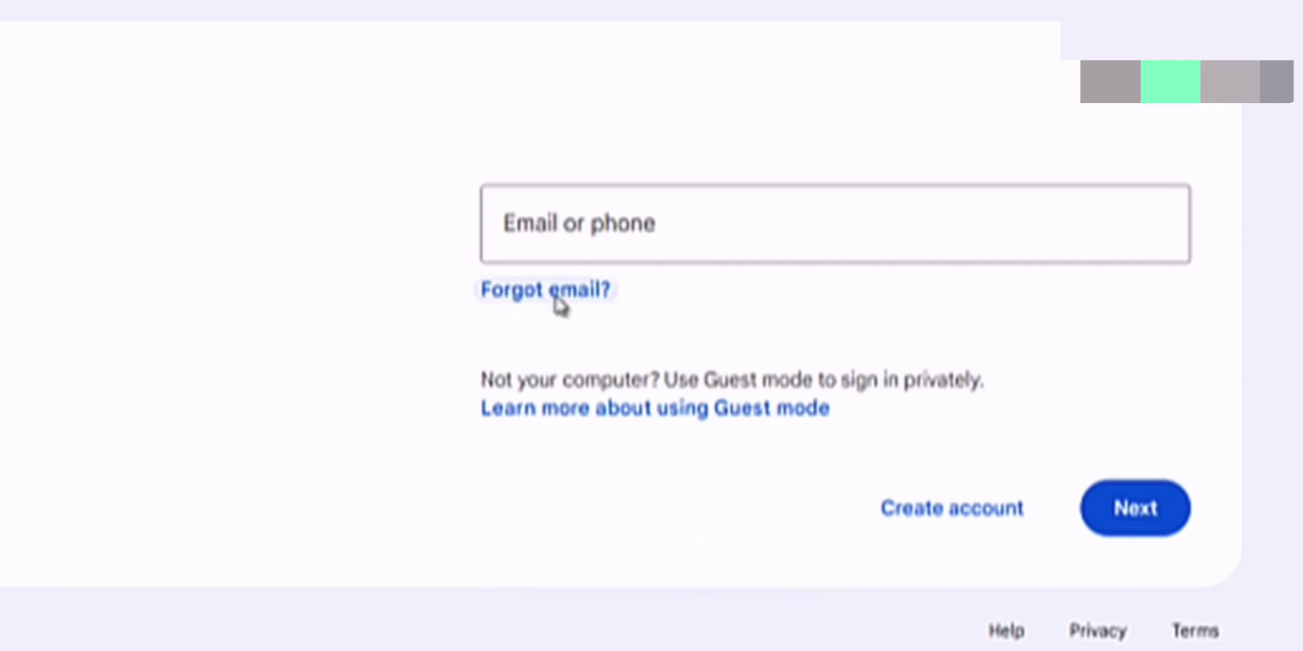
Step: Start 'Forgot email?' recovery and focus the phone number or recovery email field
click(554, 298)
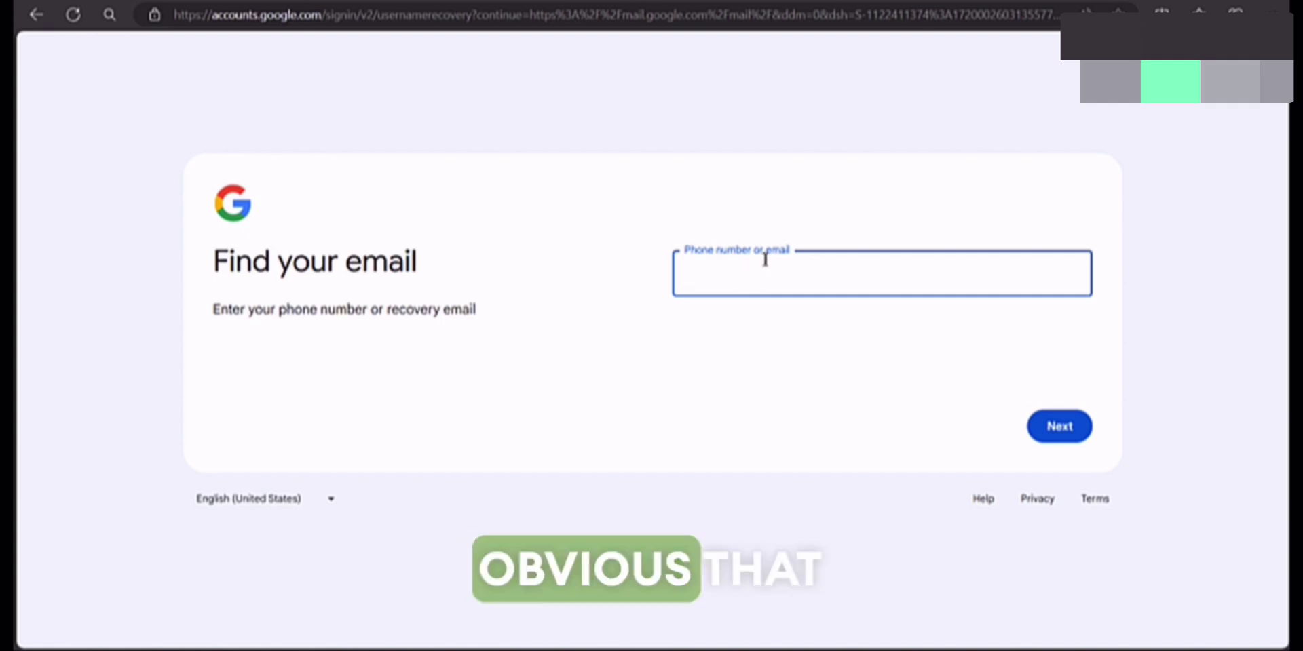
click(765, 261)
click(779, 201)
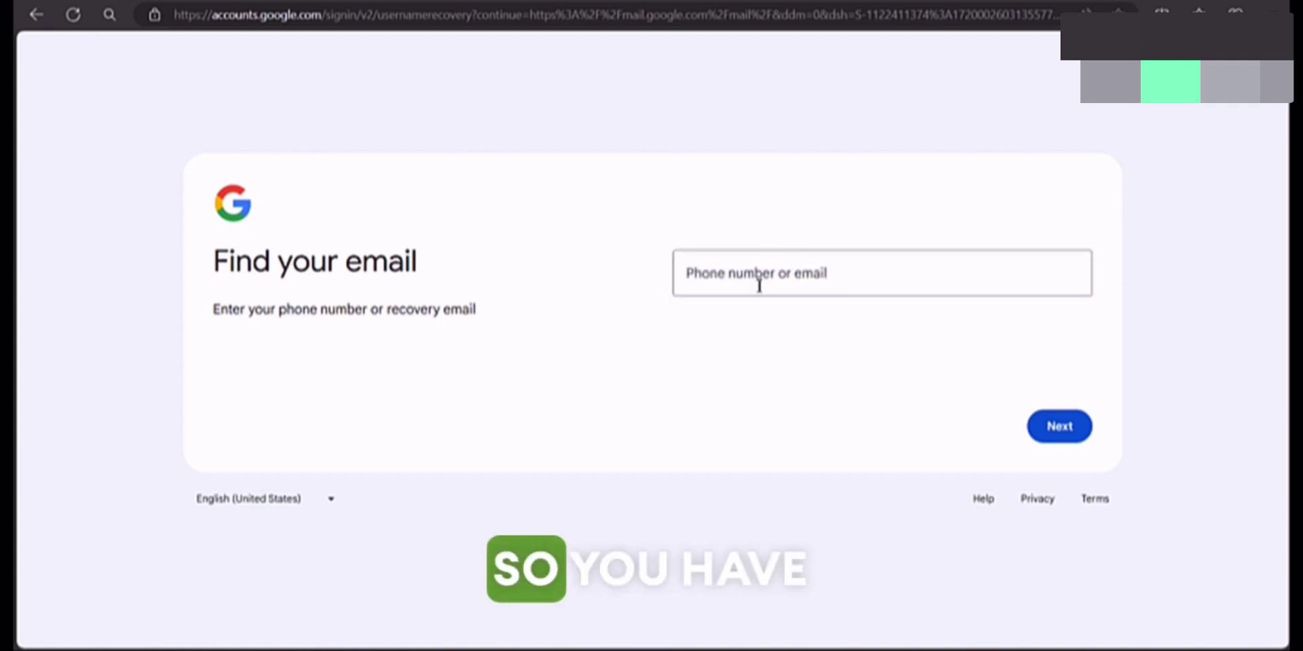
click(759, 285)
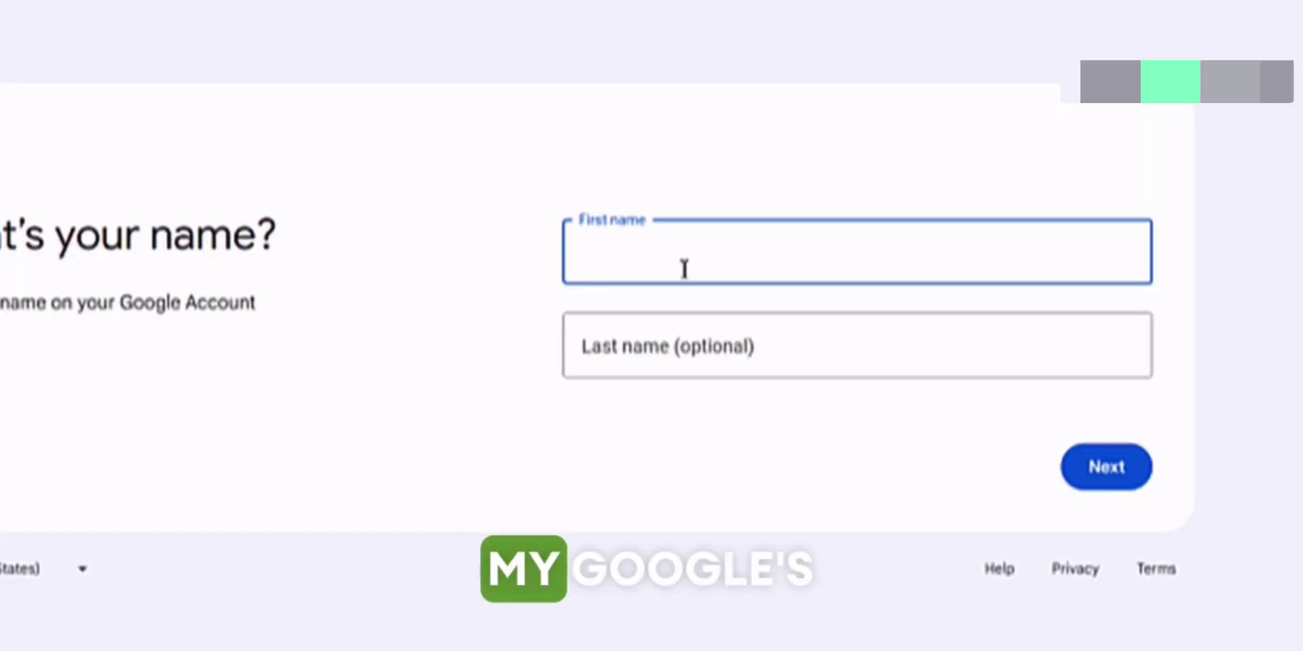
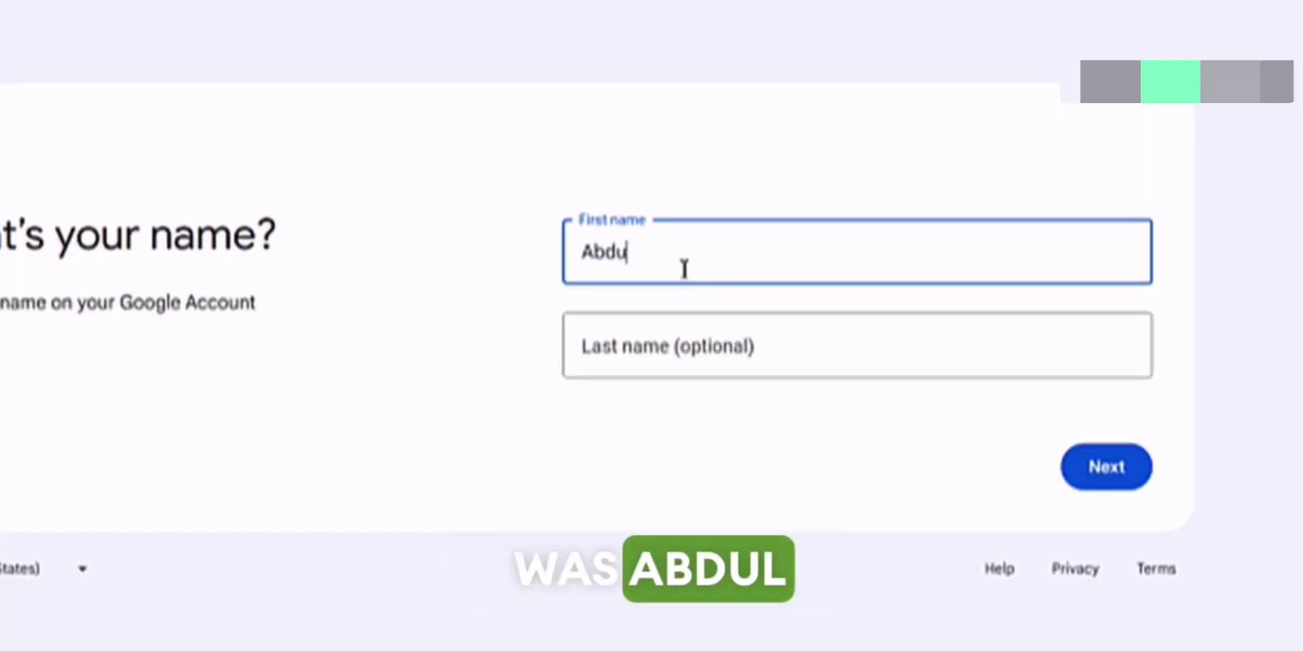
Step: Enter the account holder's first and last name, submit, and have a code texted to the phone
key(Tab)
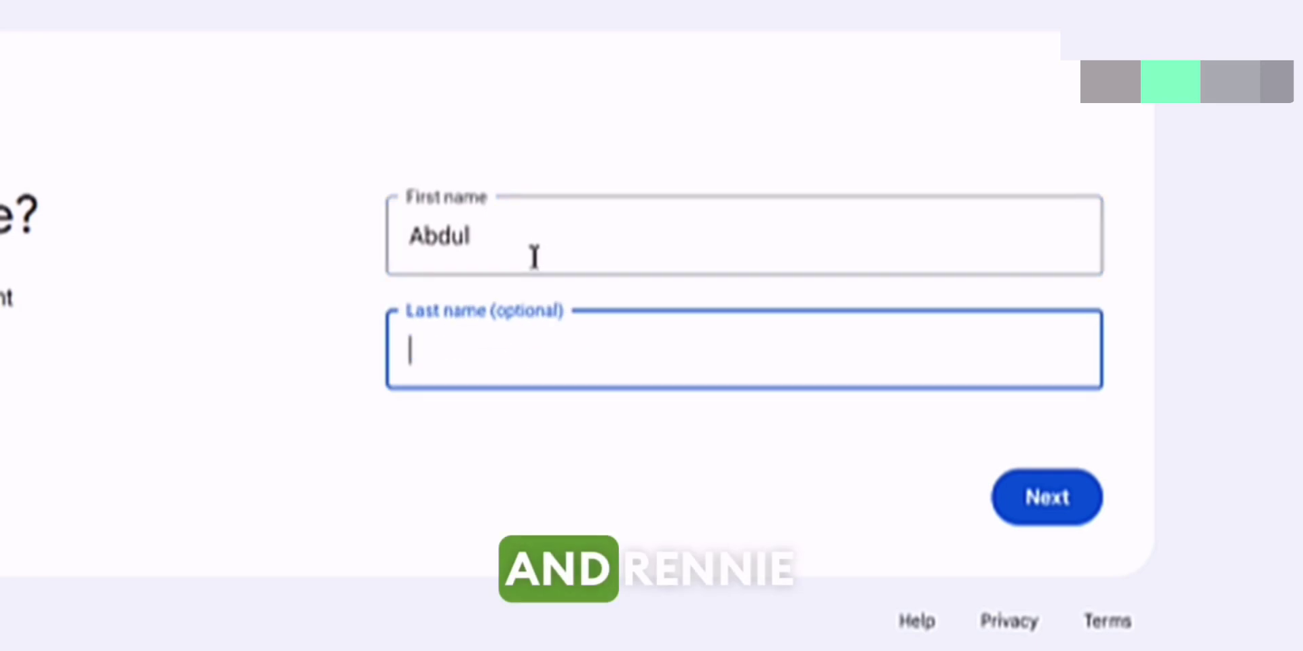
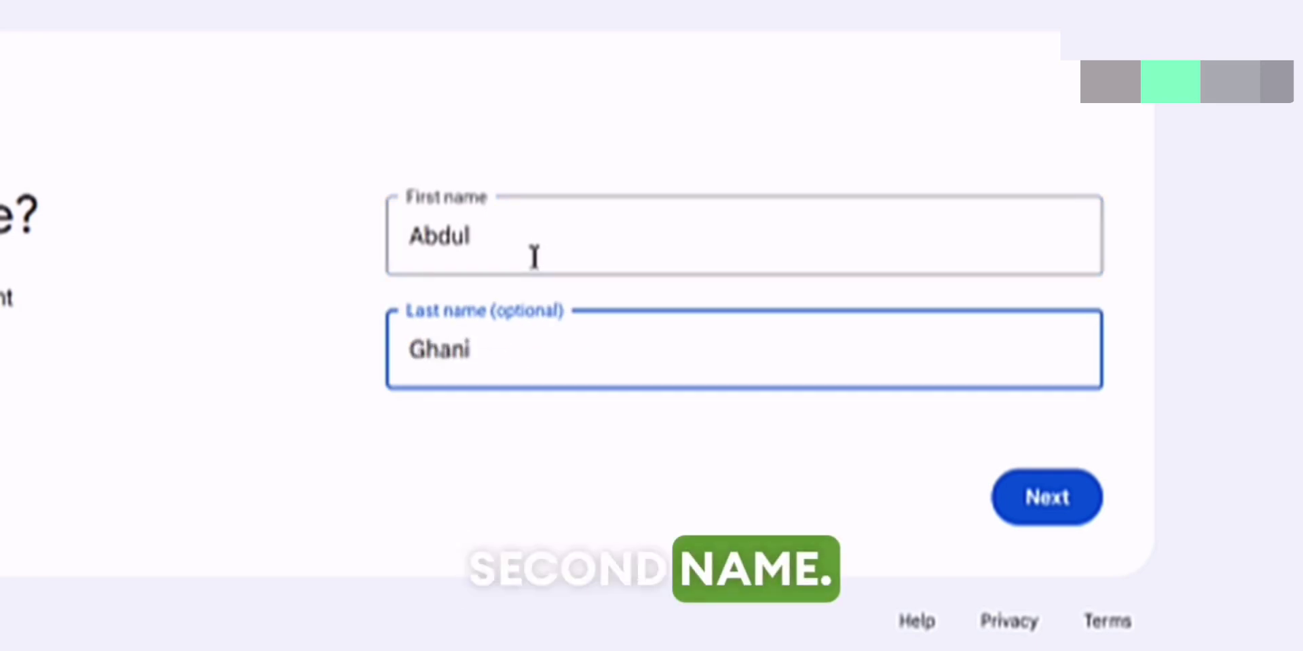
key(shift+Tab)
click(338, 367)
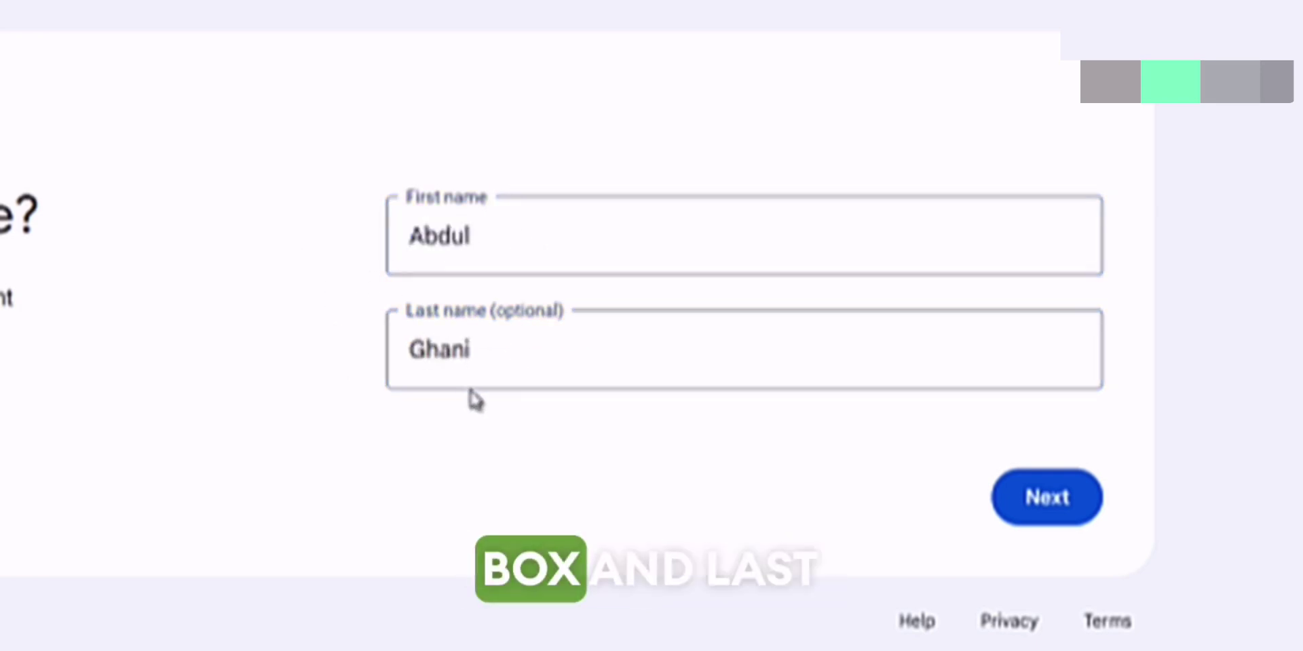
click(474, 364)
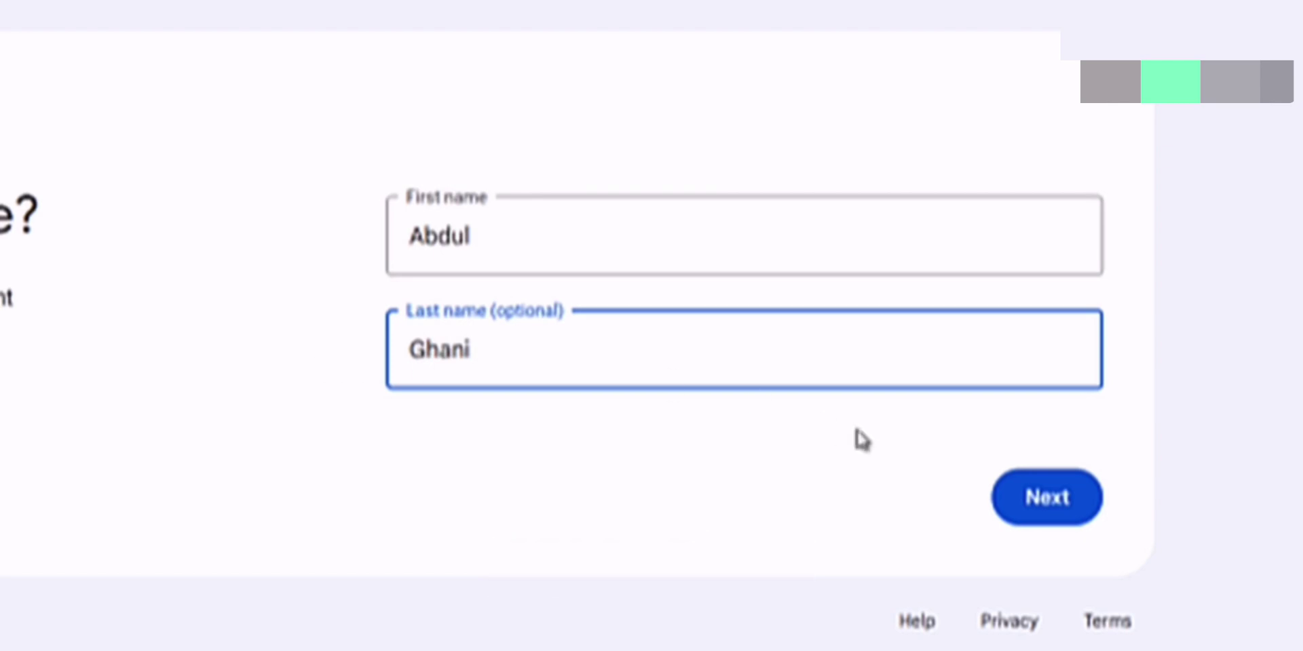
click(1035, 510)
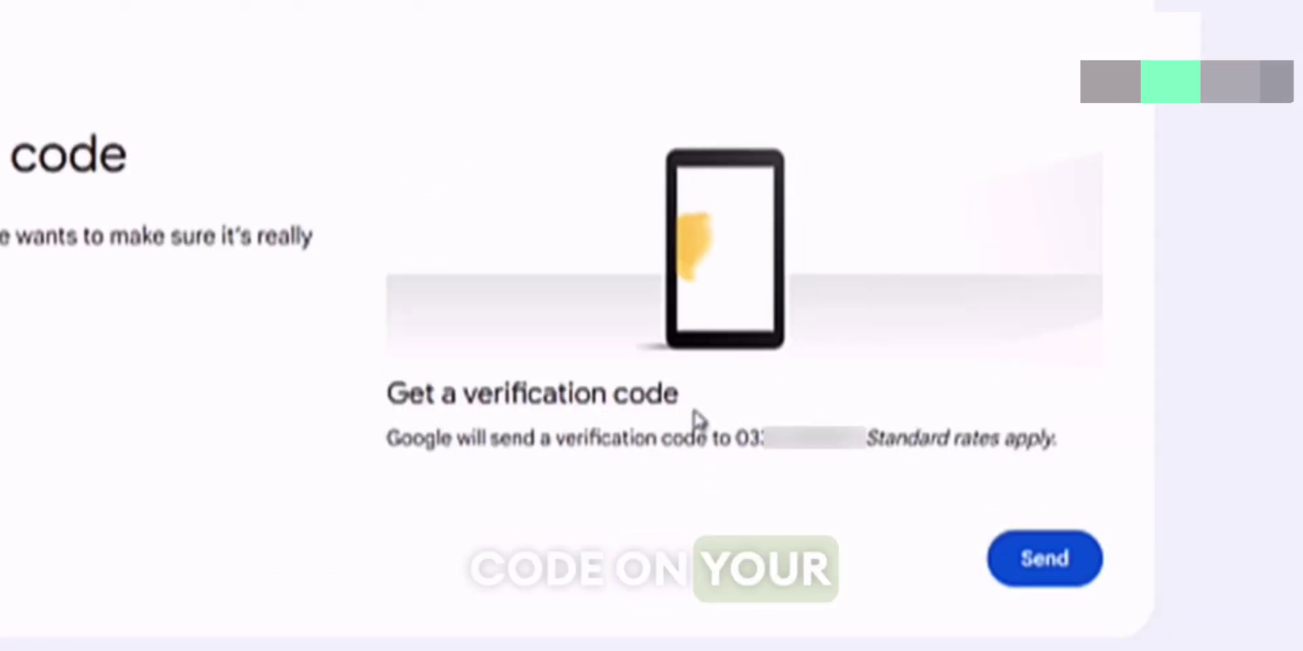
click(1032, 566)
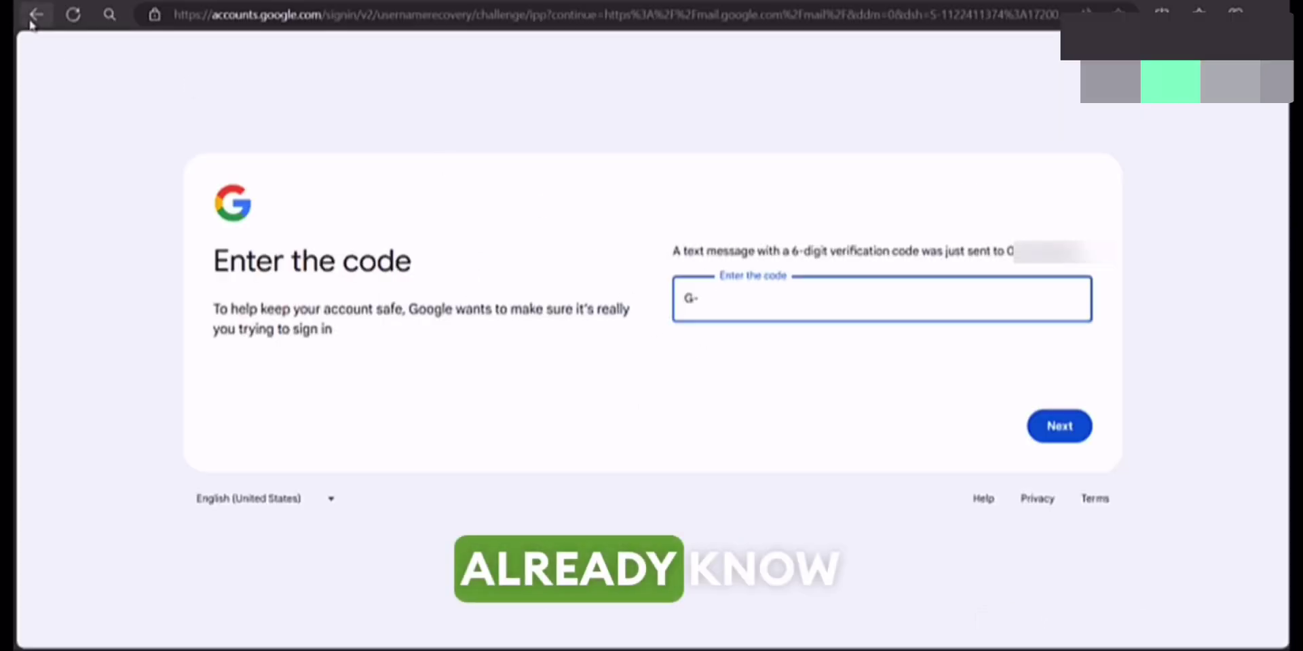
Step: Return to the Gmail sign-in page, submit the email address, and choose 'Forgot password?'
right_click(35, 15)
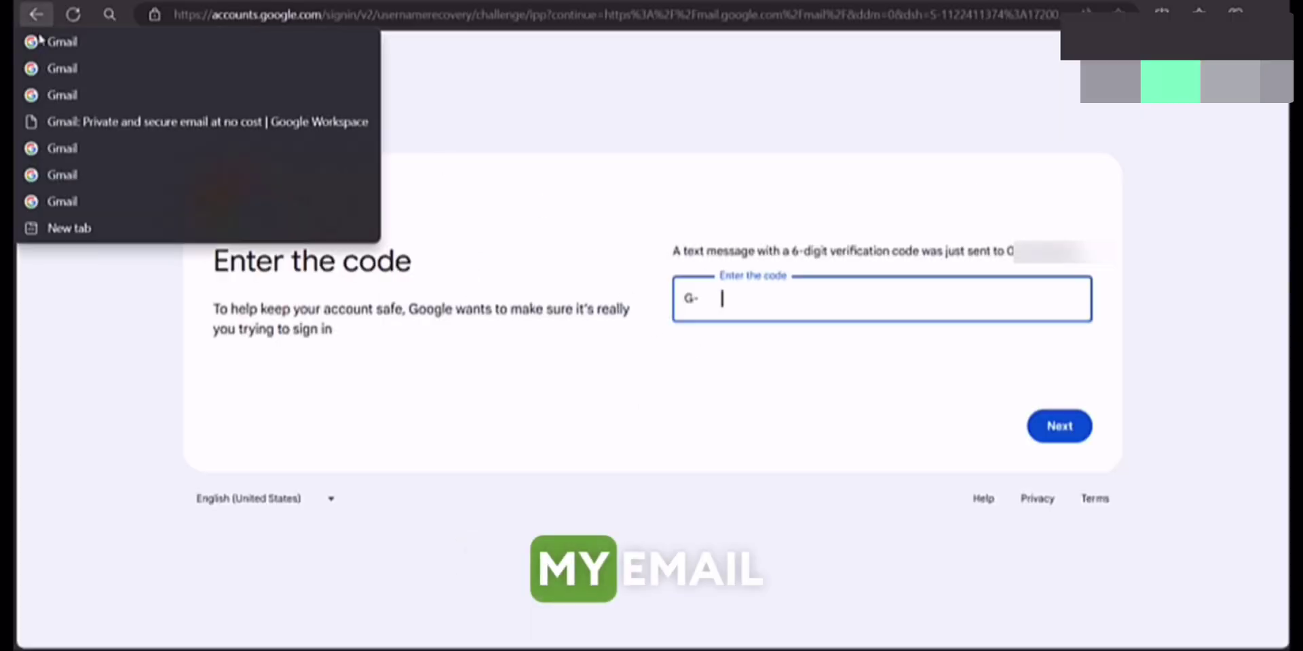
click(87, 202)
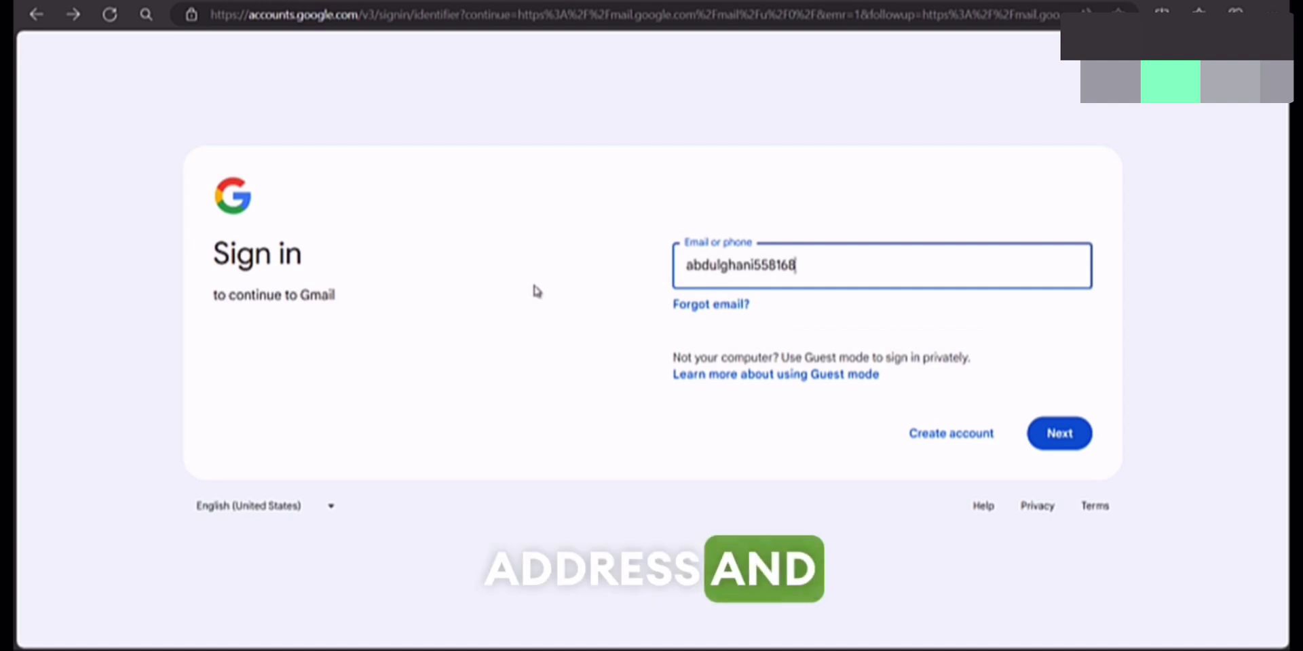
key(Return)
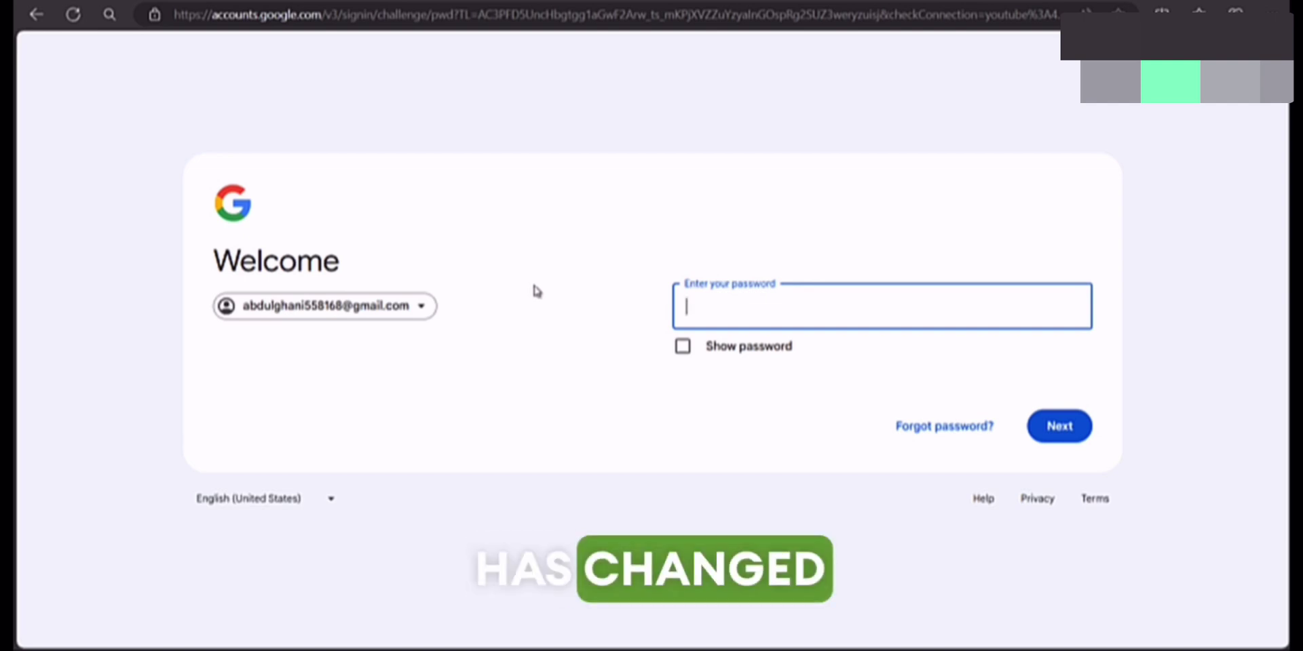
click(928, 434)
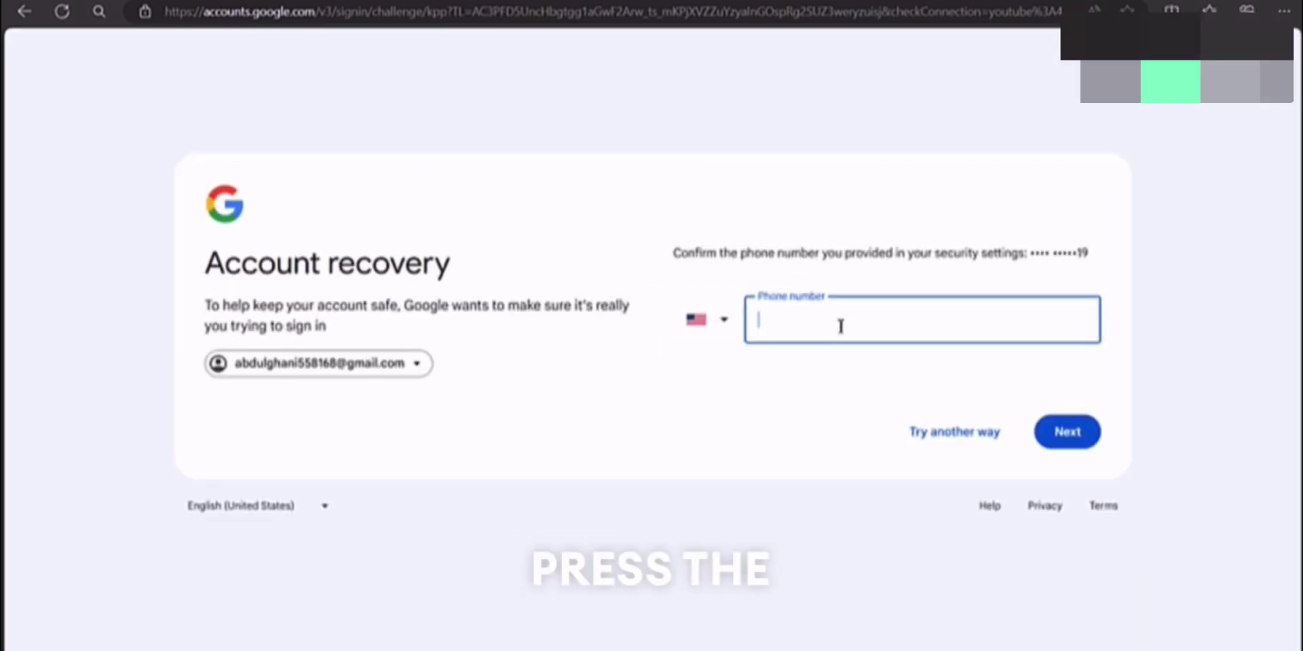
Step: Pass the phone number step and choose Try another way on the Check your phone prompt
click(954, 432)
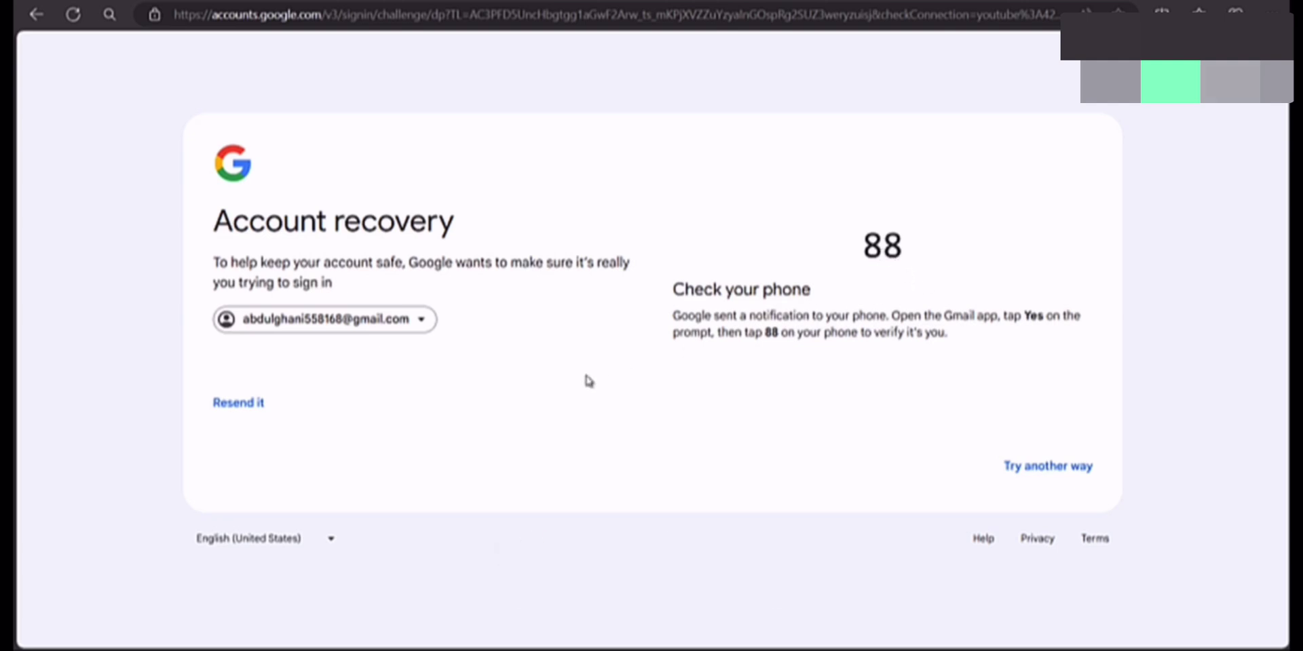
click(1031, 481)
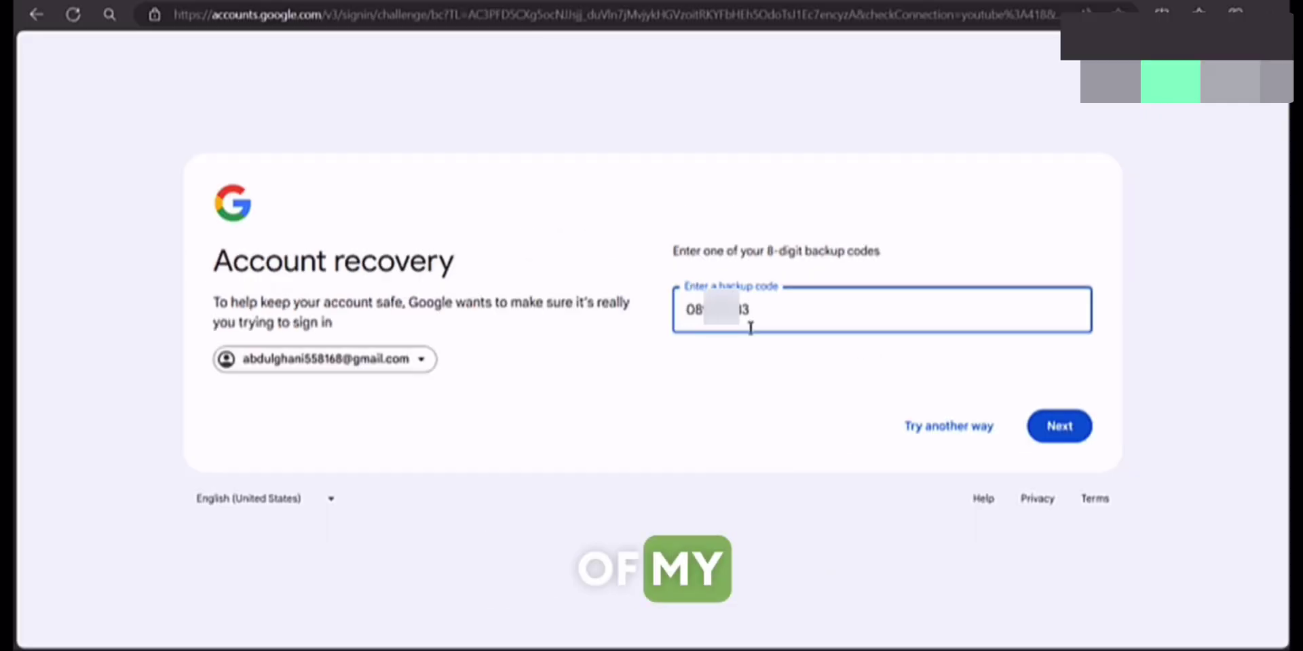
Step: Submit the backup code, replace the rejected code with a pasted one, and submit again
click(1072, 434)
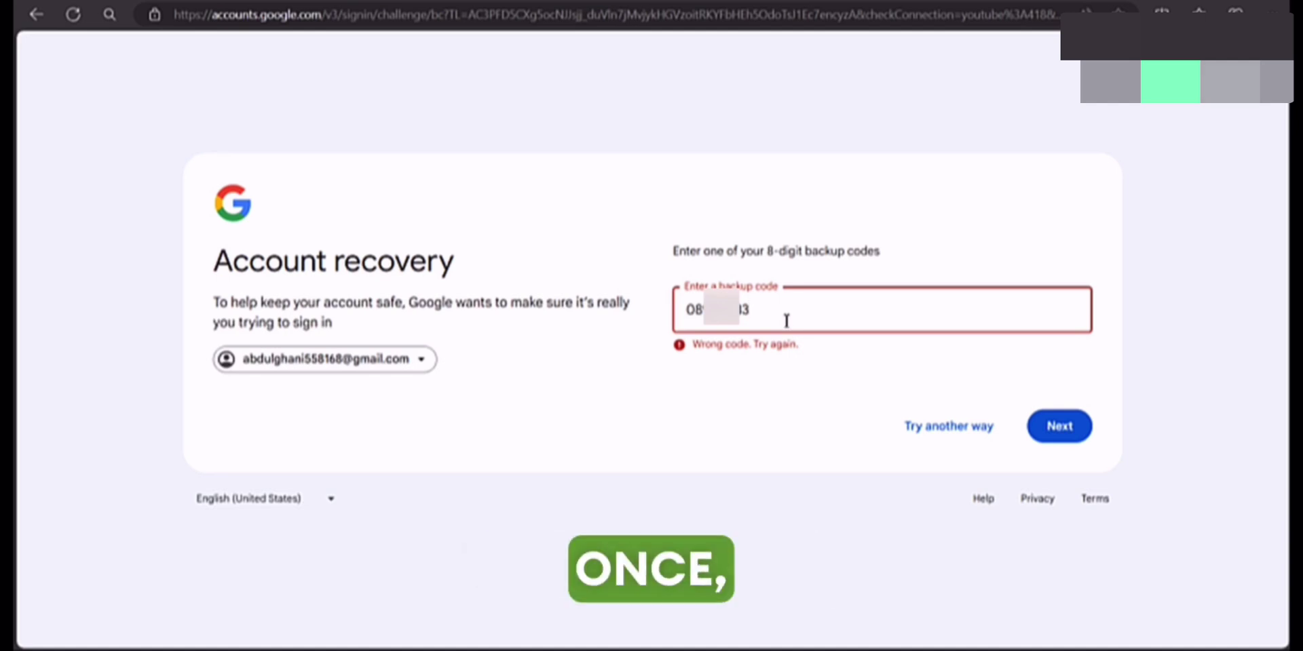
key(ctrl+a)
key(BackSpace)
key(ctrl+v)
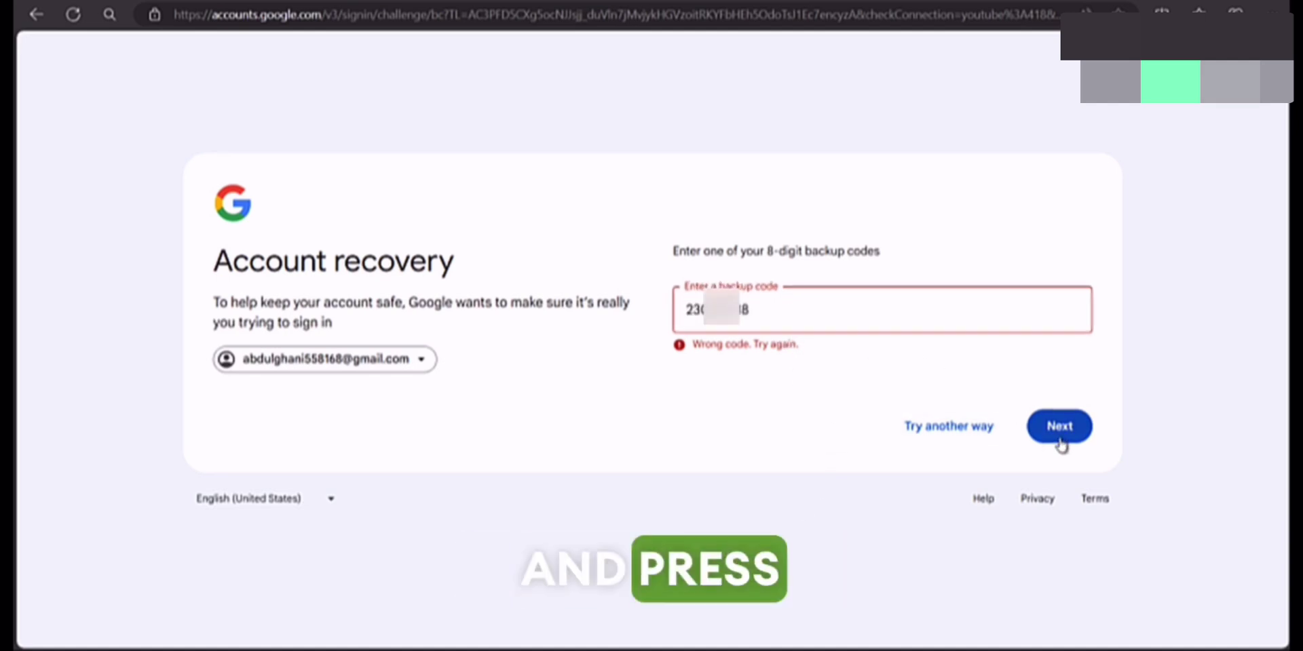
click(1060, 441)
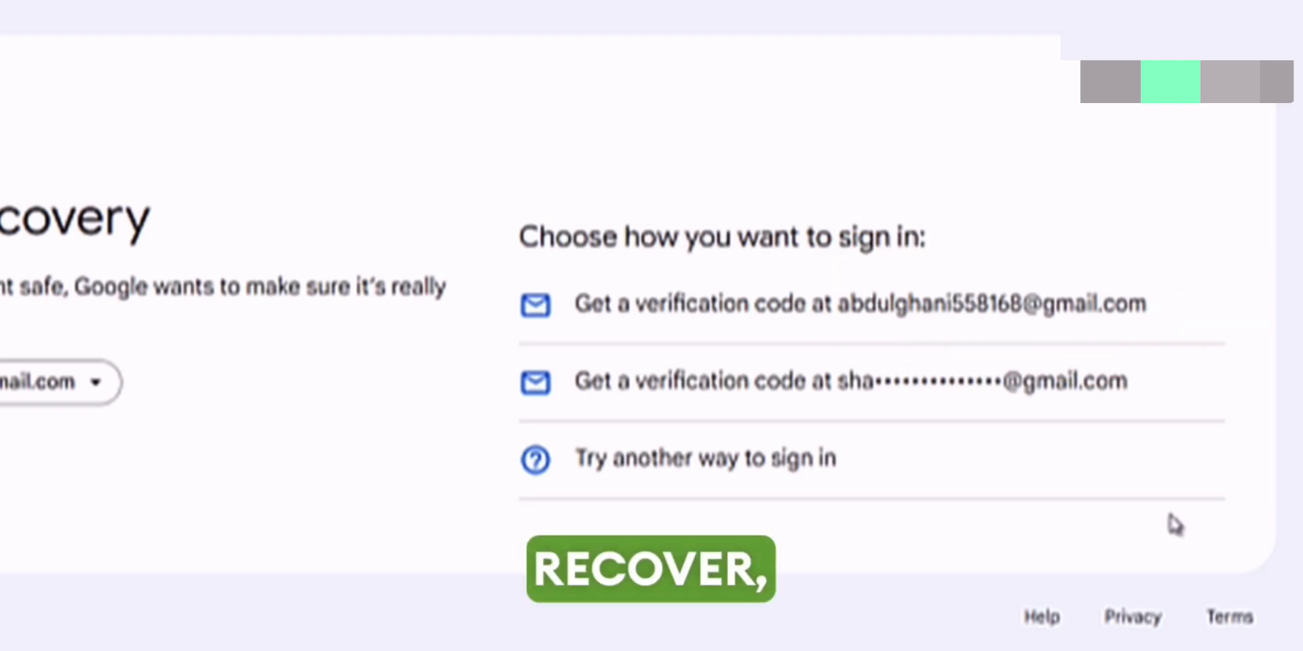
Step: Check the masked second Gmail address the code was emailed to, then return to other sign-in options
mouse_move(825, 394)
mouse_down()
mouse_move(997, 387)
mouse_move(1293, 407)
mouse_up()
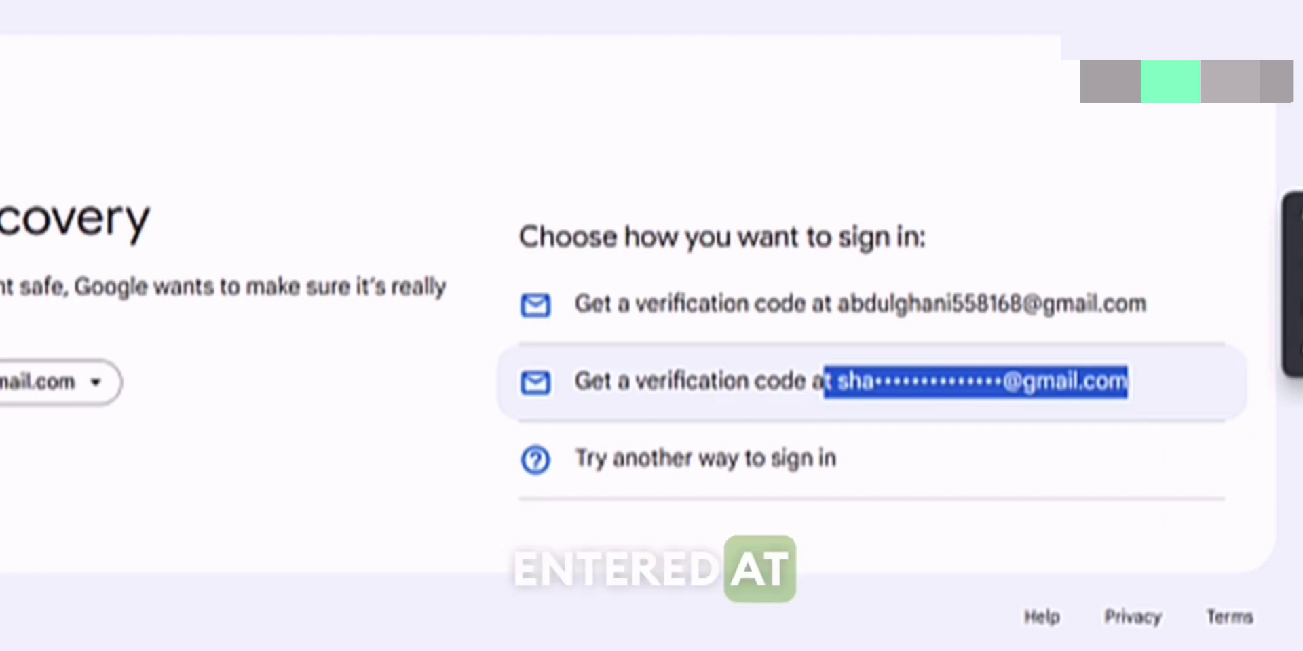
click(1289, 407)
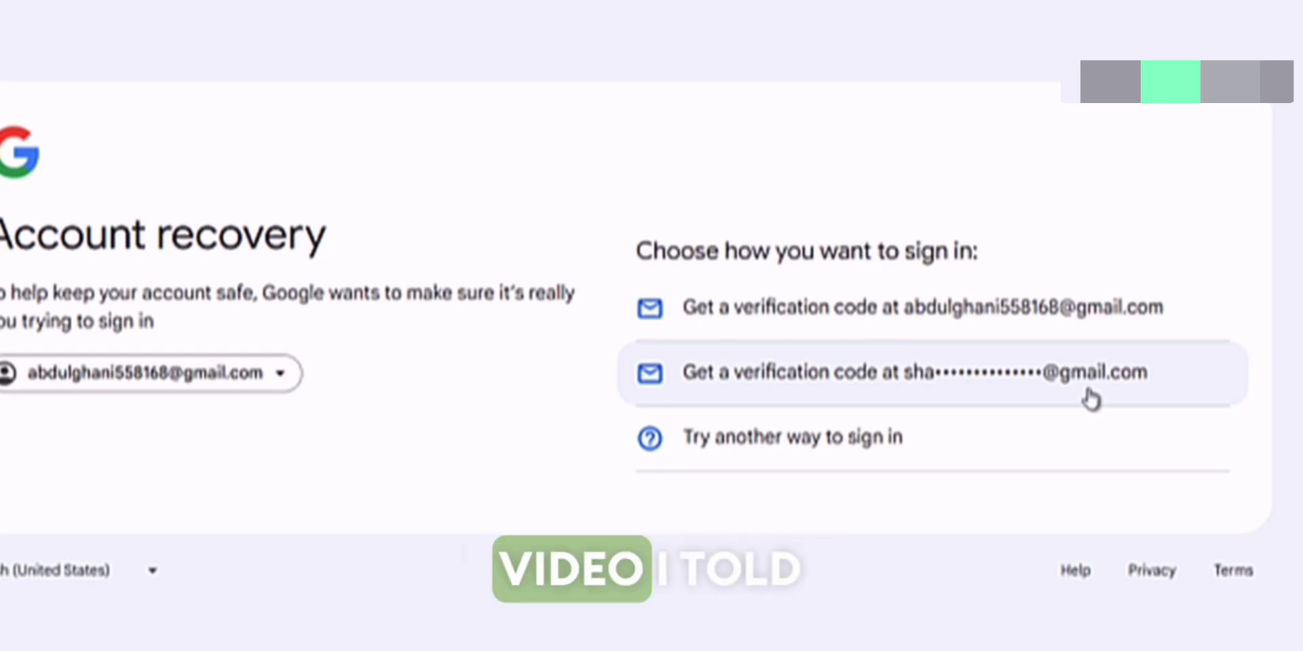
drag(899, 371, 1203, 396)
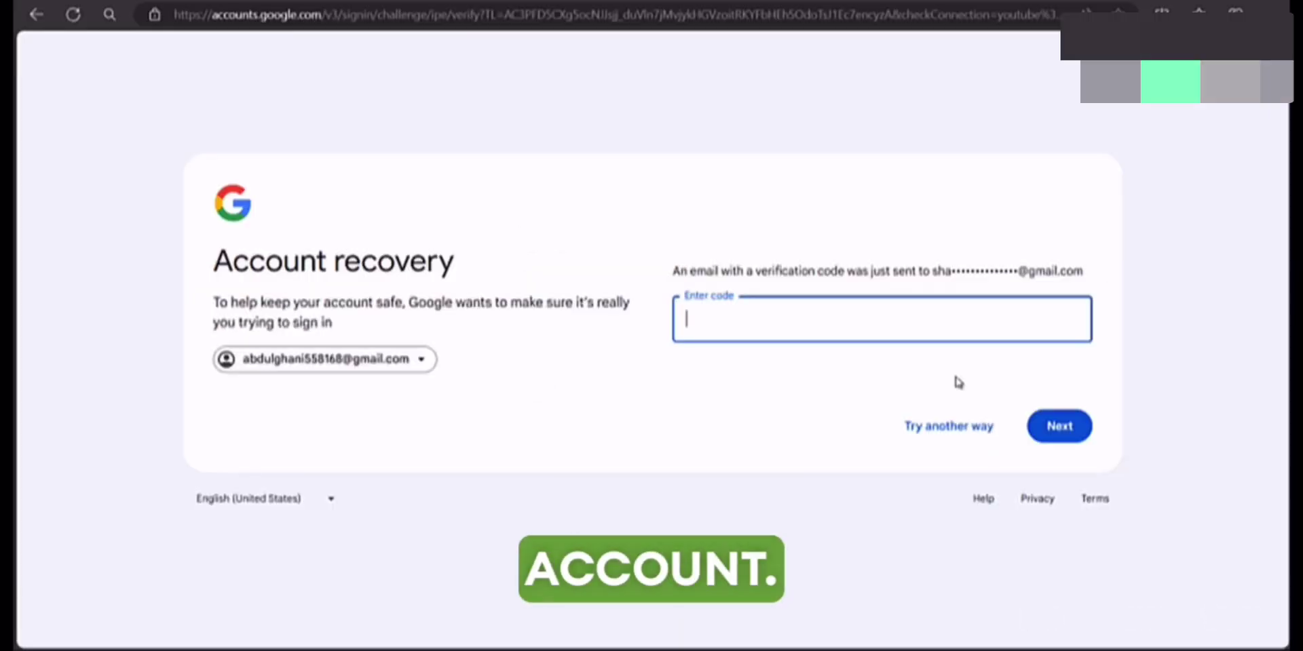
drag(865, 271, 1049, 271)
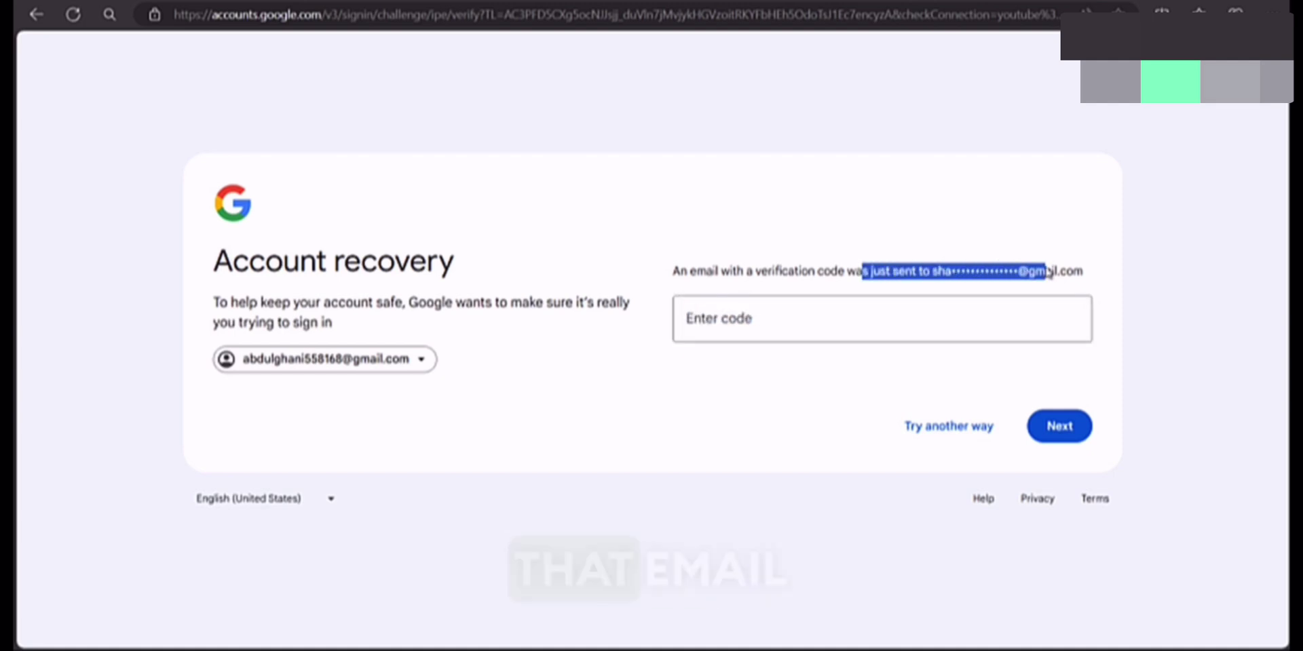
click(786, 323)
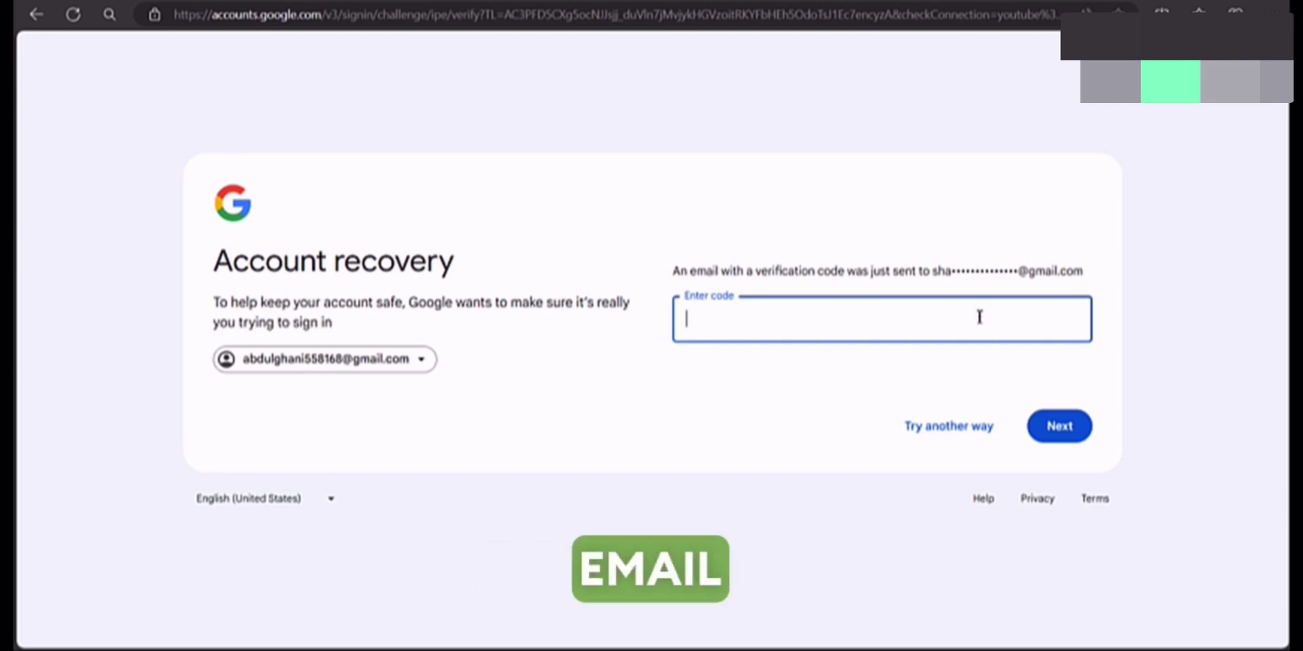
click(964, 433)
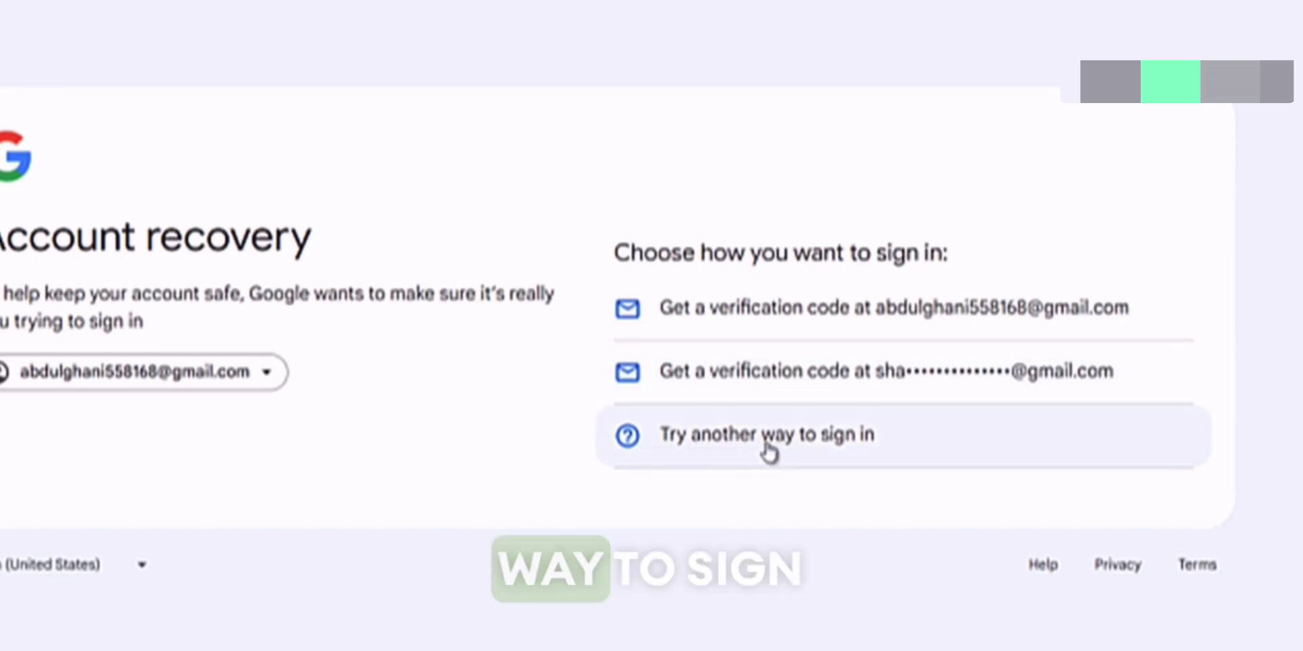
Step: Pick the last remaining sign-in option from the list
click(825, 452)
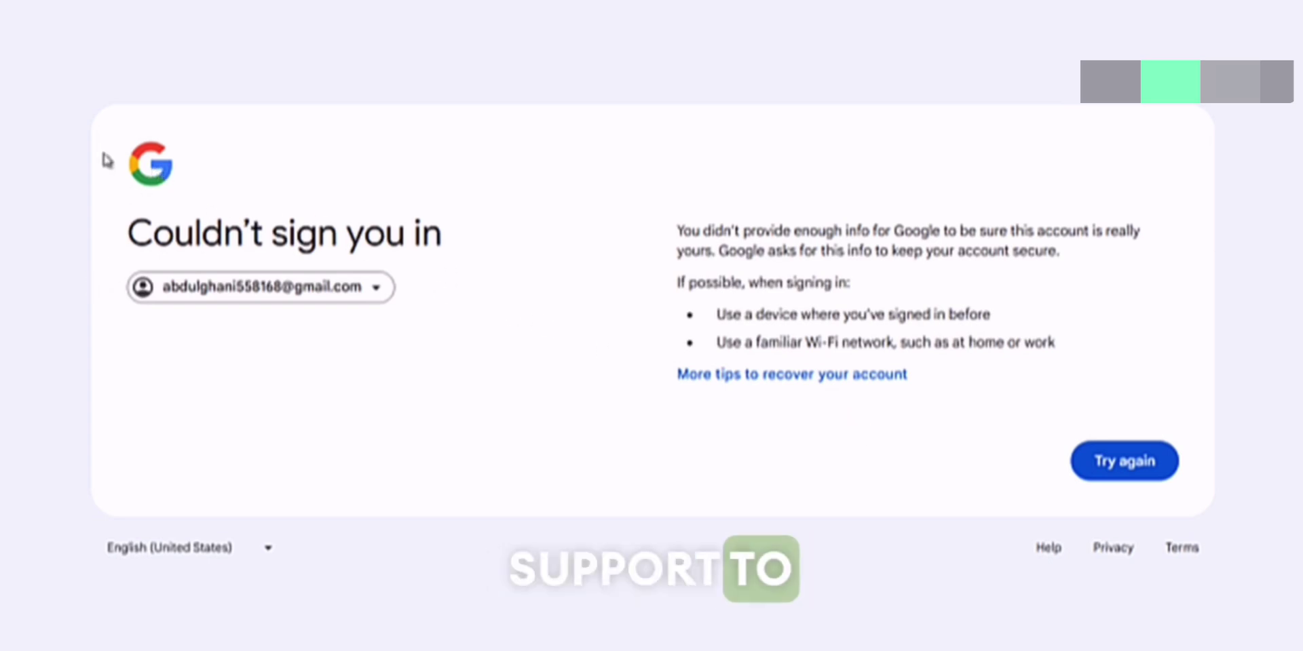
drag(129, 234, 471, 267)
click(498, 355)
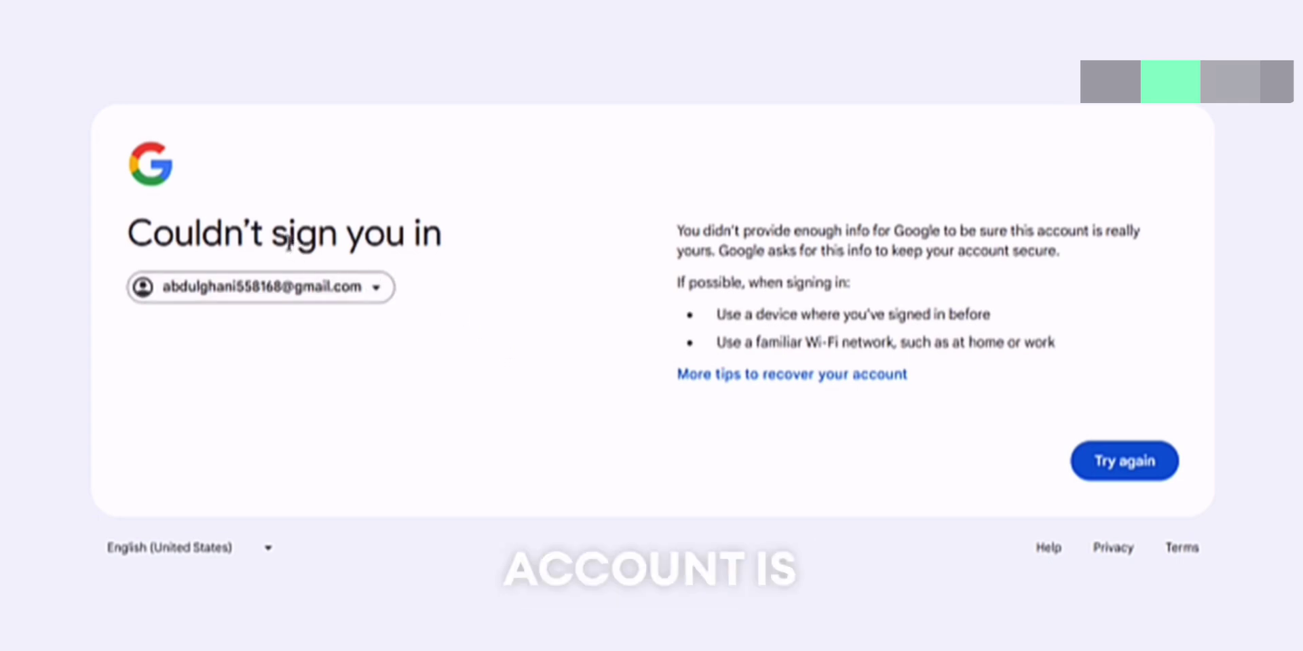
drag(205, 234, 366, 290)
click(514, 342)
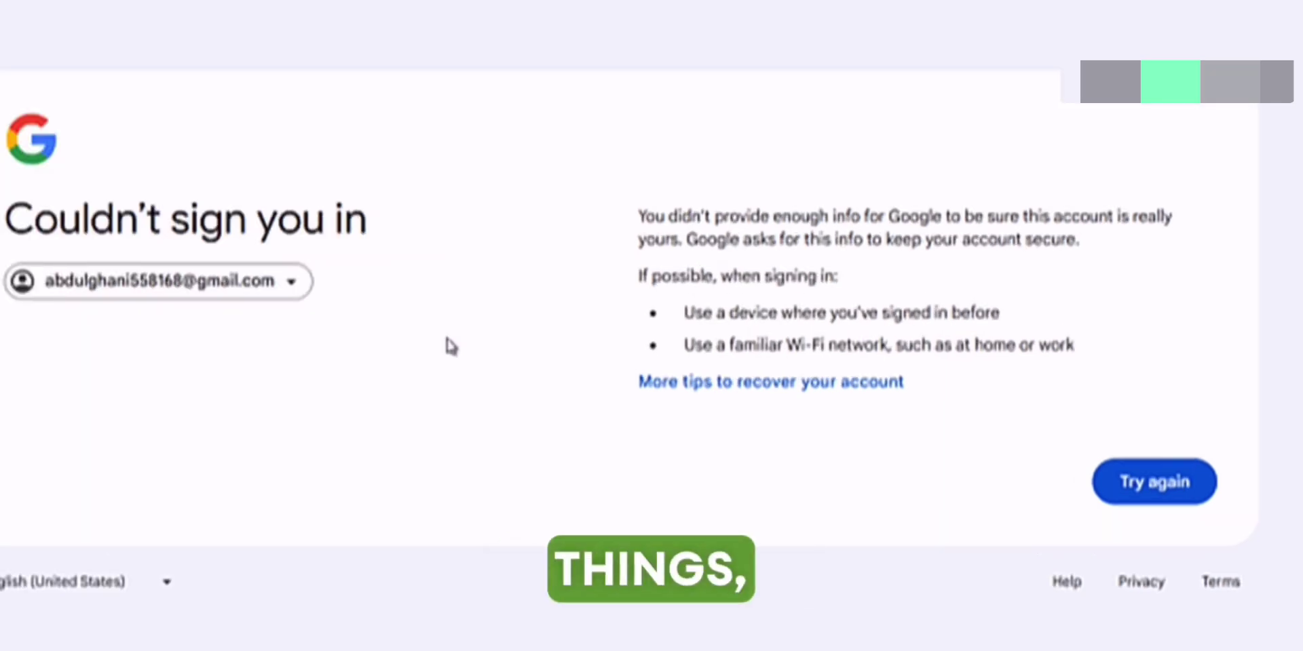
drag(638, 218, 991, 291)
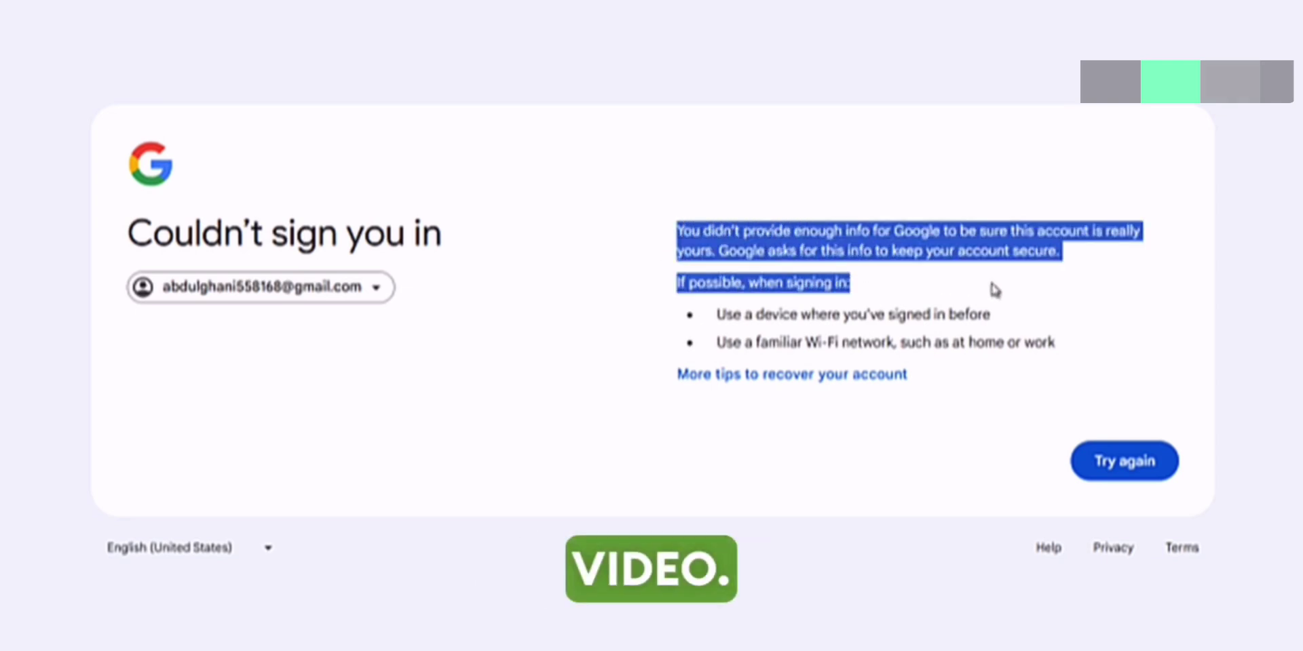
click(882, 305)
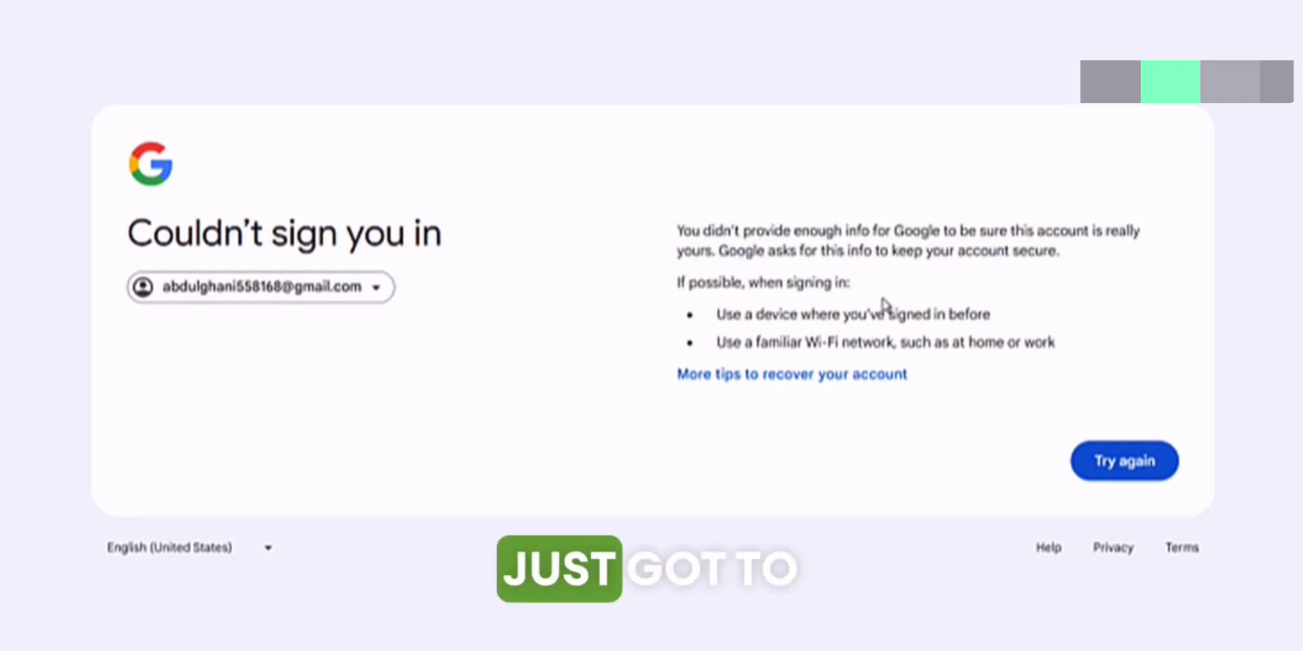